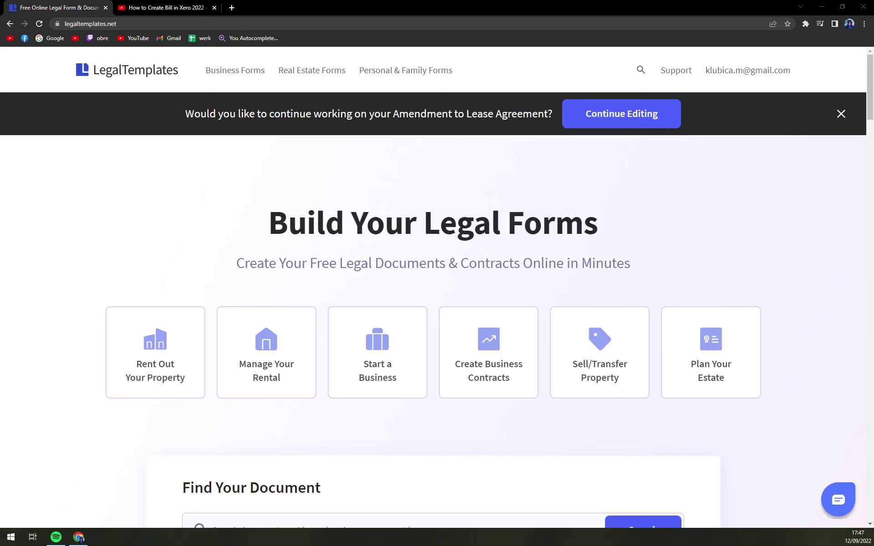
Step: Switch to the 'How to Create Bill in Xero 2022' YouTube tab
left_click(153, 7)
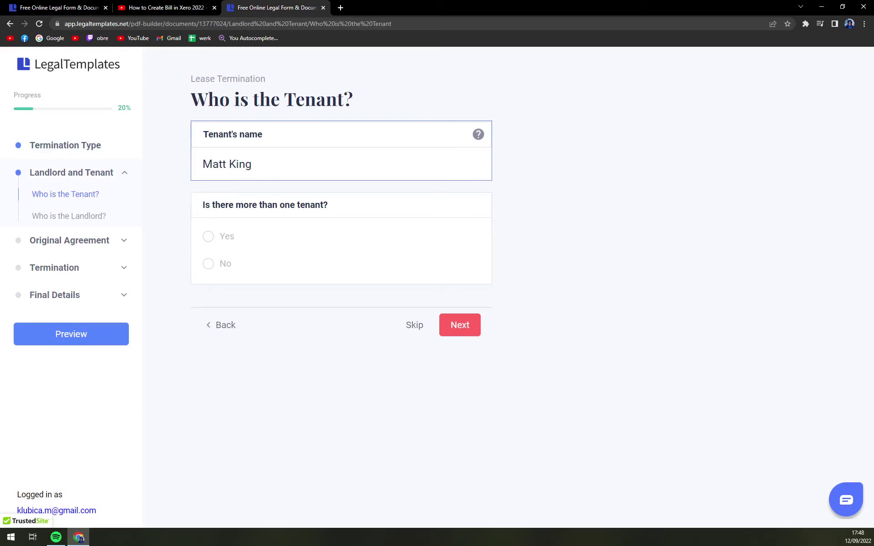
Step: Fill in the landlord's name on the landlord step and continue to Address of Leased Property
left_click(458, 335)
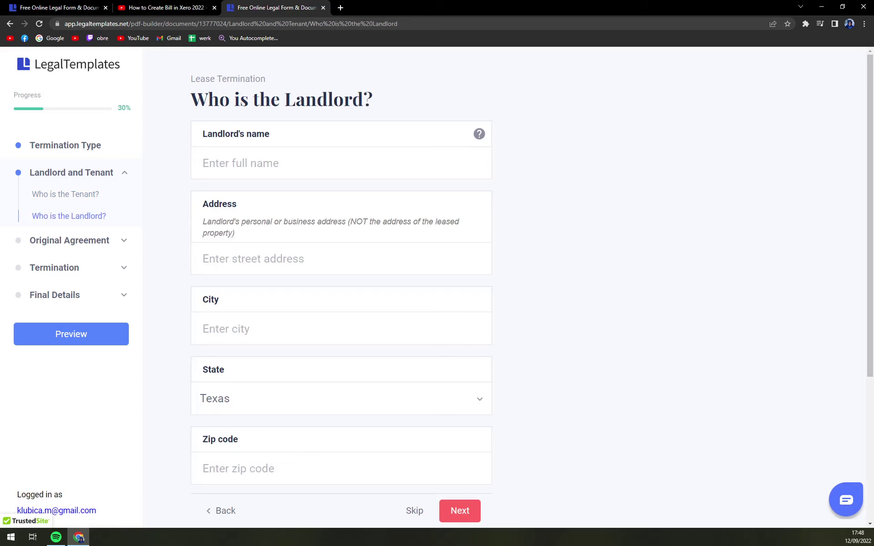
left_click(253, 178)
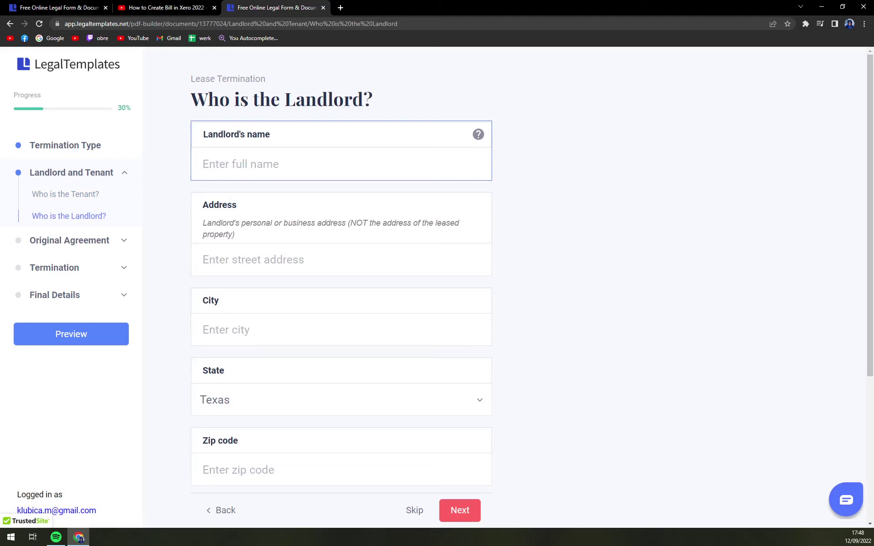
type("Ed B")
left_click(234, 202)
left_click(253, 259)
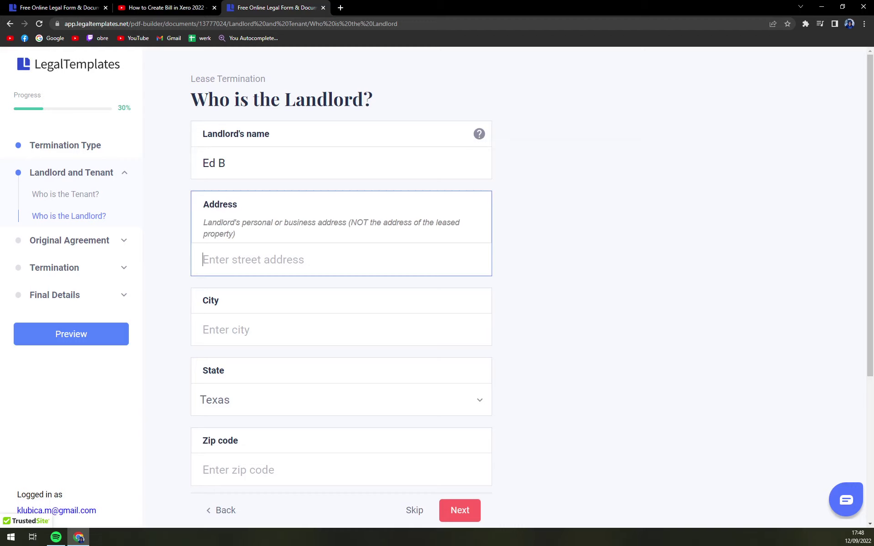
scroll(343, 236, "down", 5)
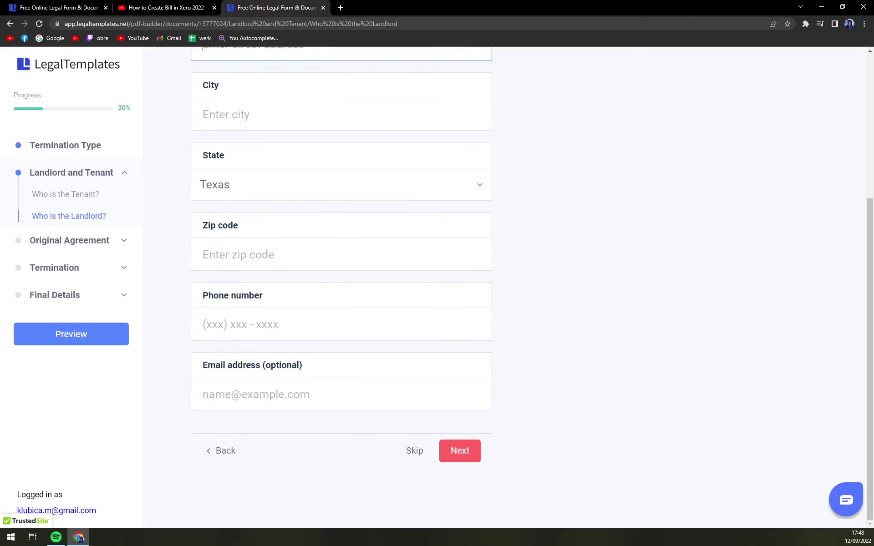
left_click(455, 453)
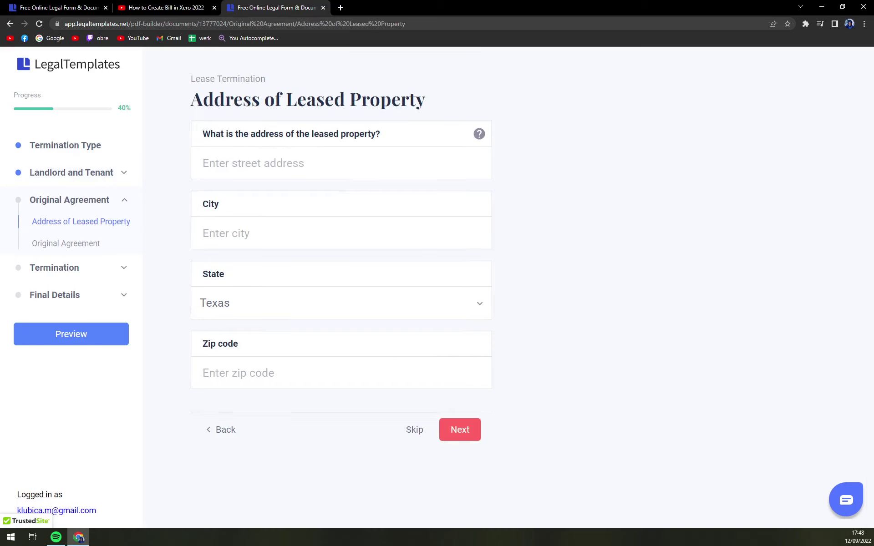
Step: Keep the property address and 09/12/2022 original agreement dates, reaching Termination Date
left_click(357, 179)
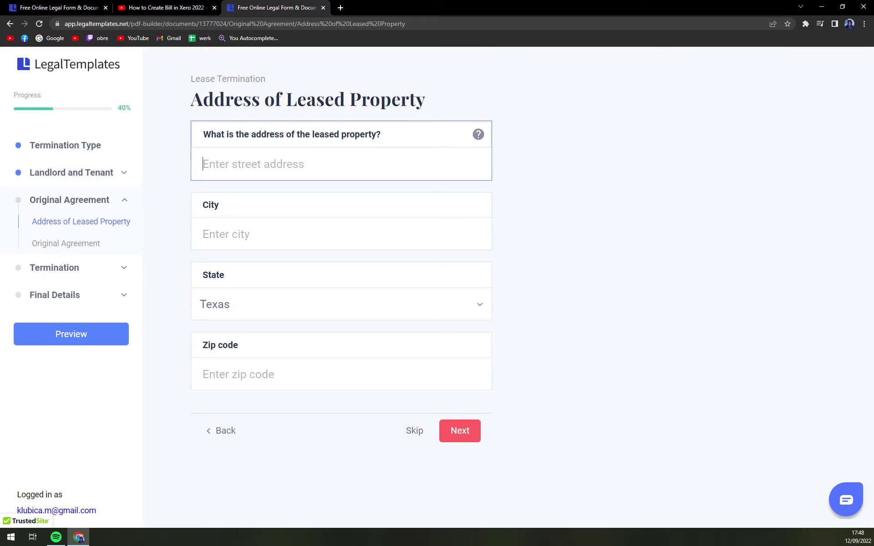
left_click(480, 431)
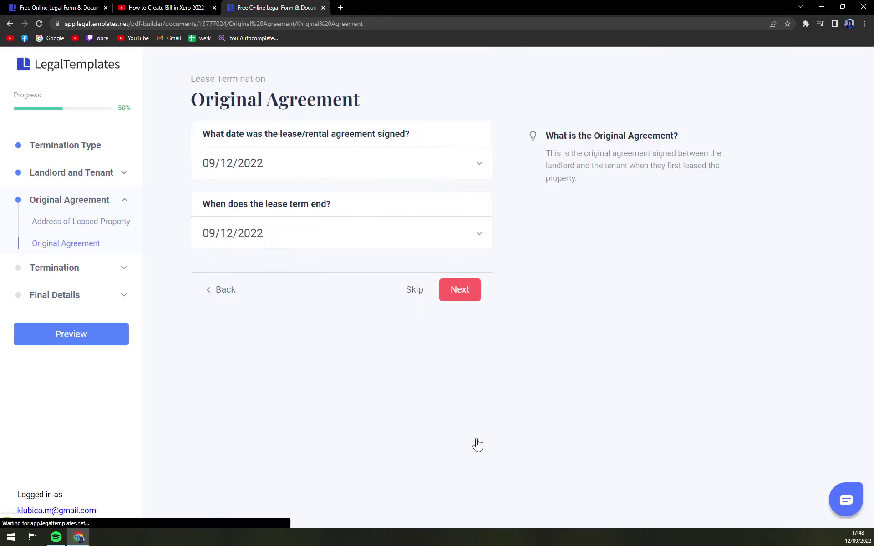
left_click(460, 300)
Step: Have the tenant vacate at the end of the lease term
left_click(268, 166)
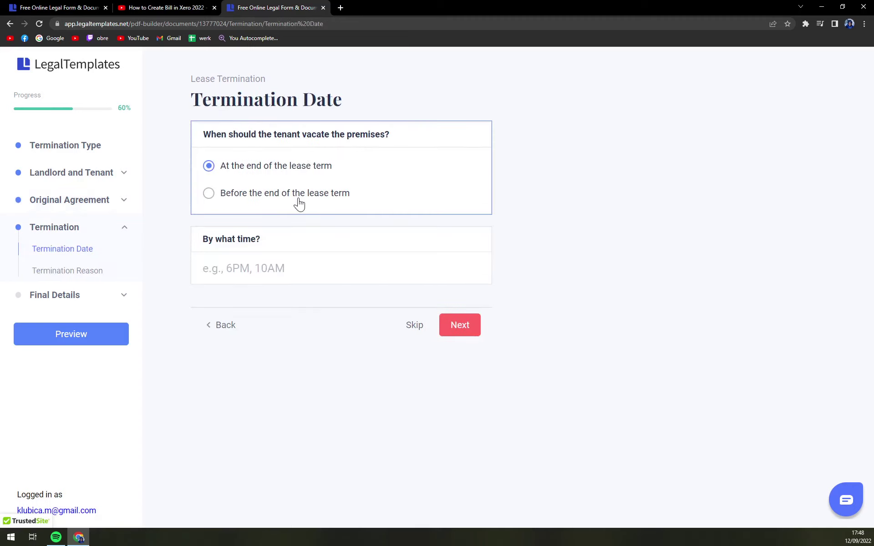
left_click(291, 194)
left_click(274, 165)
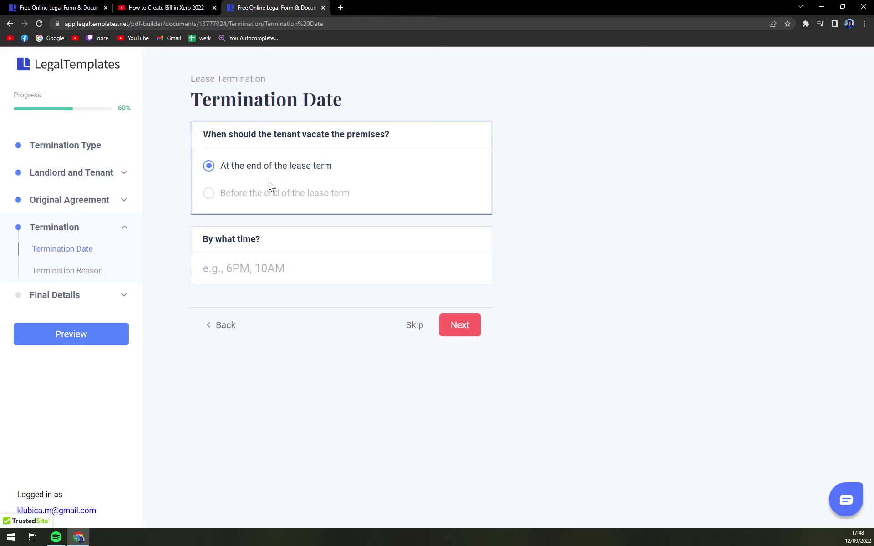
Step: Choose Yes to include a termination reason, leaving the reason list unselected, then continue
left_click(461, 331)
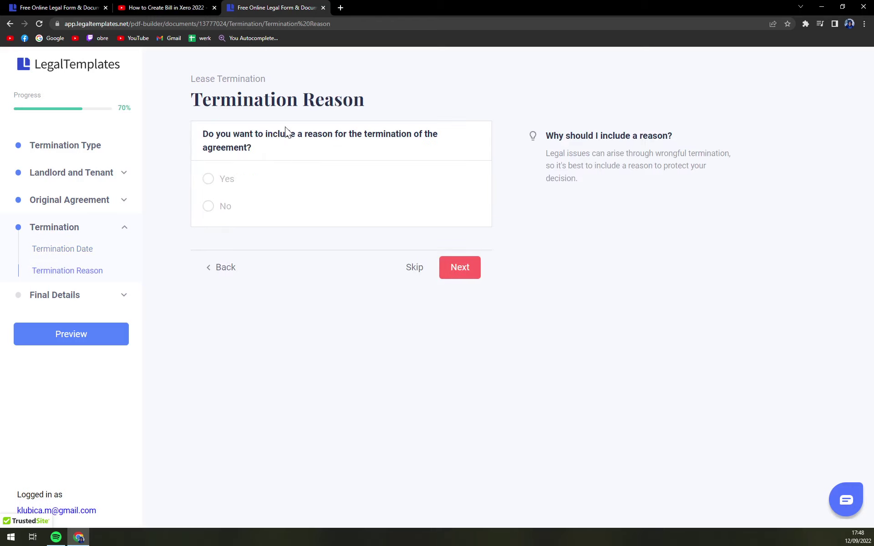
left_click(221, 179)
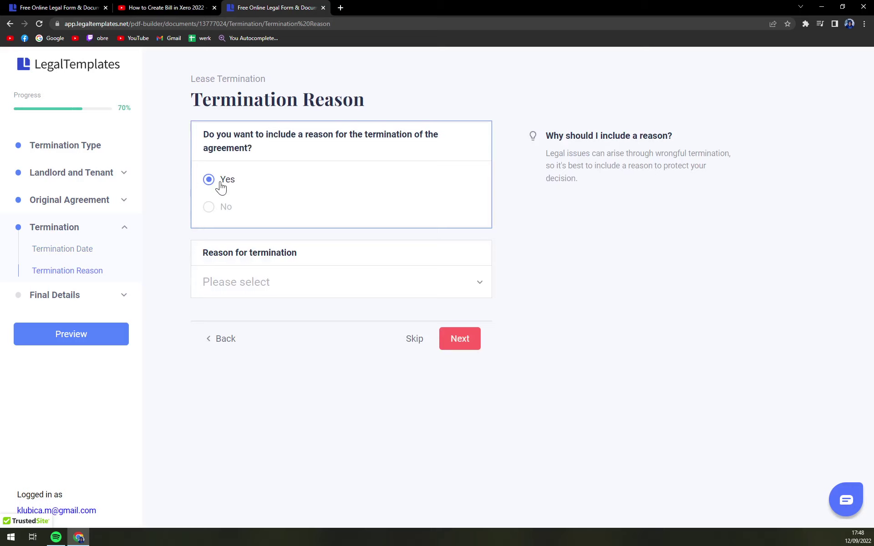
left_click(225, 207)
left_click(228, 183)
left_click(264, 284)
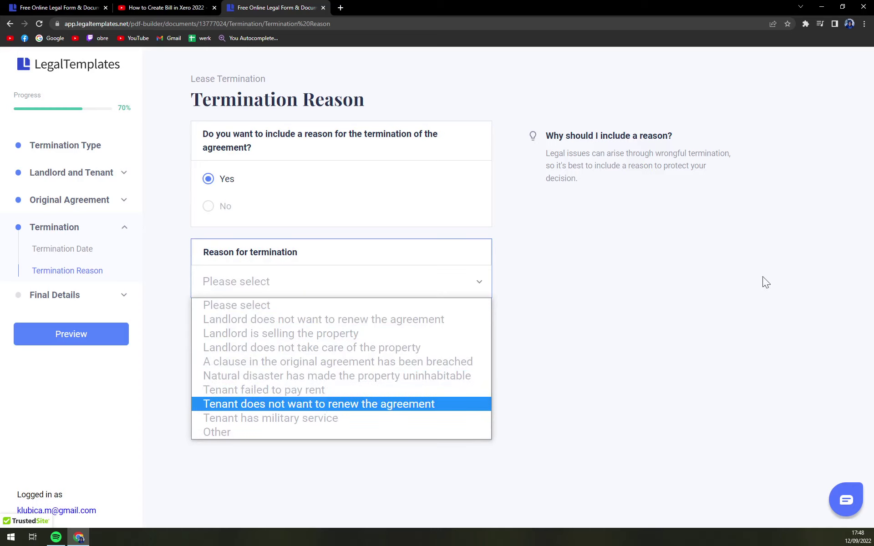
left_click(740, 234)
left_click(465, 347)
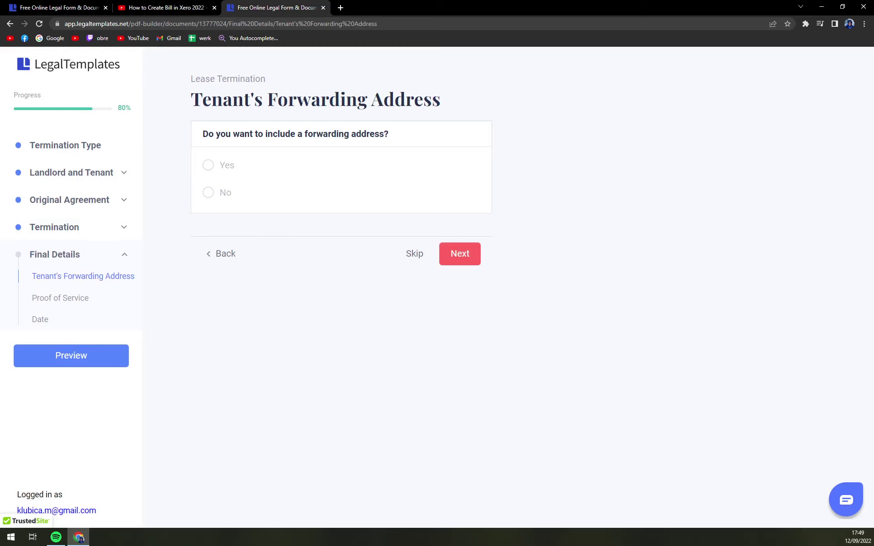
Step: Choose Yes for including a proof of service and advance to the Date step
left_click(454, 258)
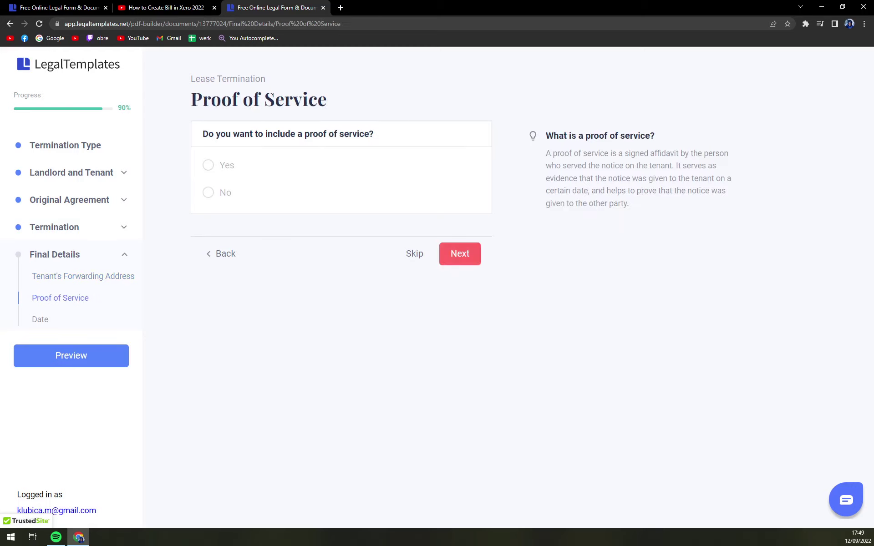
left_click(229, 169)
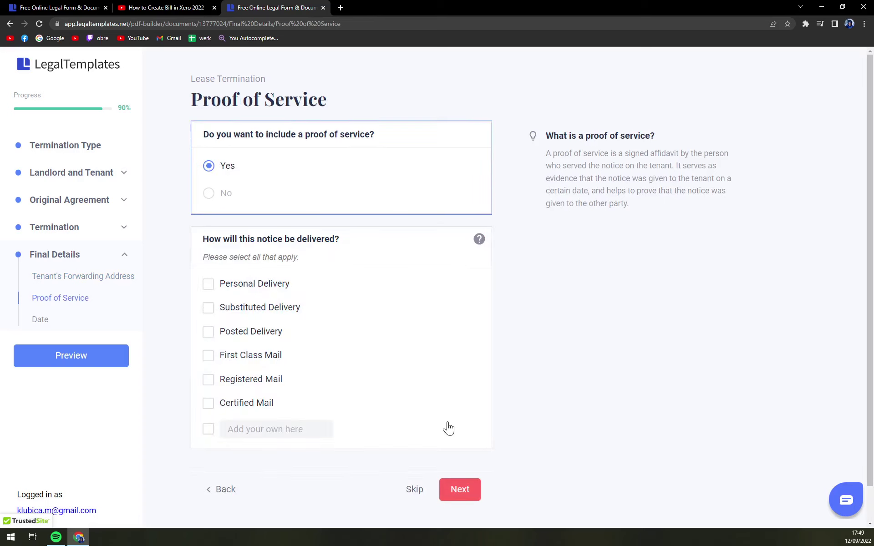
left_click(460, 490)
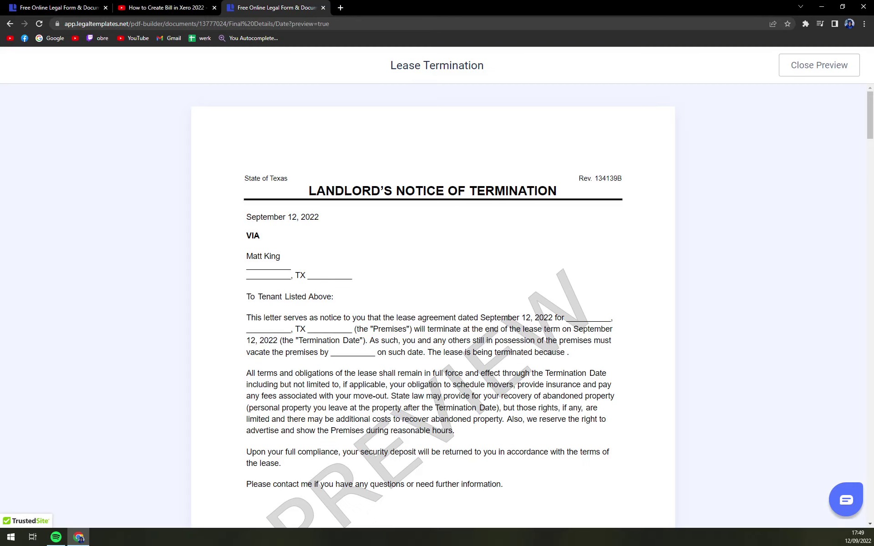
scroll(95, 360, "down", 15)
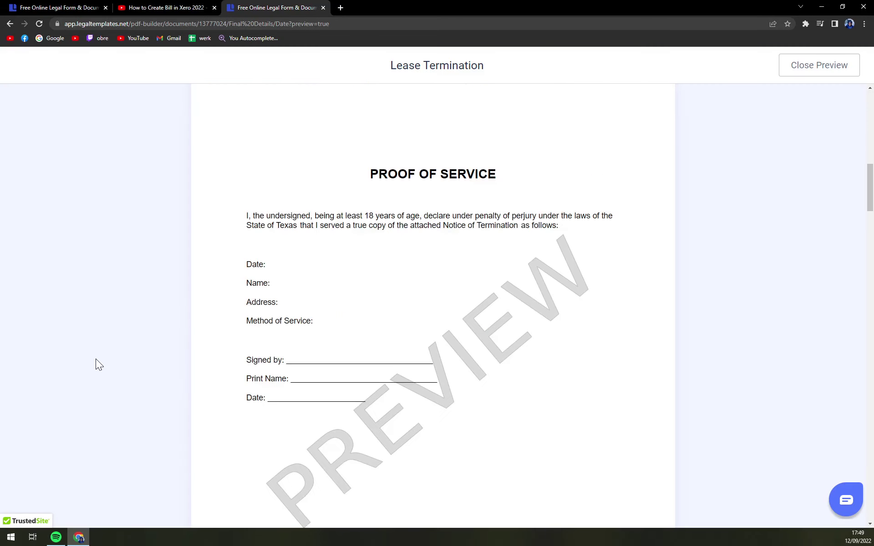
scroll(95, 359, "up", 15)
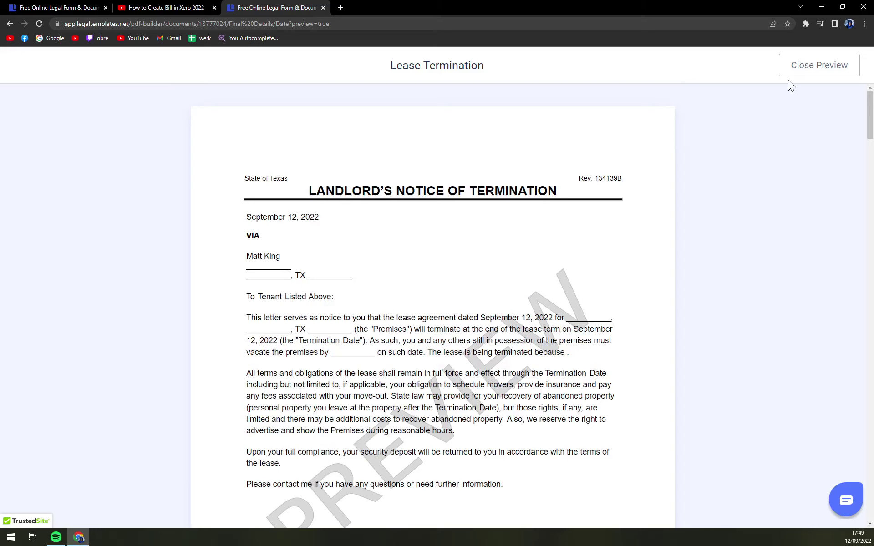
left_click(800, 71)
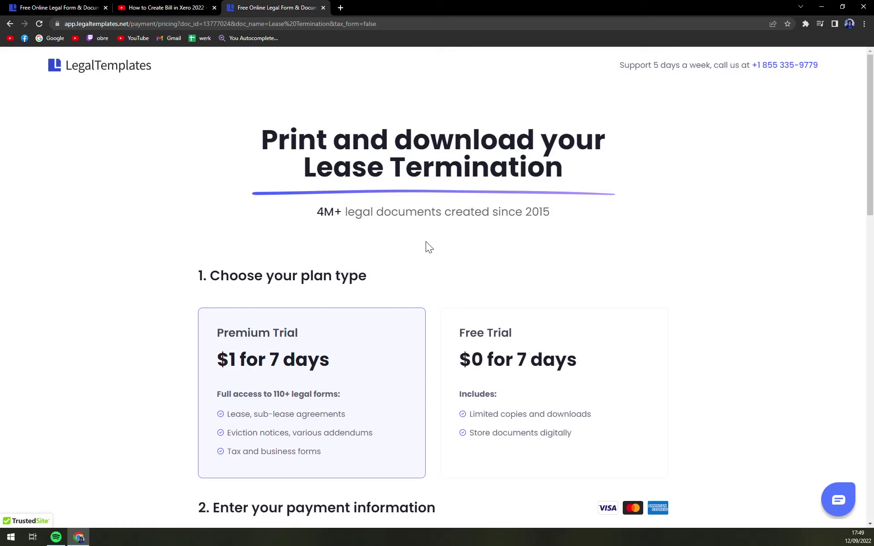
Step: Compare the $0 Free Trial and $1 Premium Trial plans, ending on Premium Trial
scroll(421, 246, "down", 4)
scroll(421, 246, "up", 4)
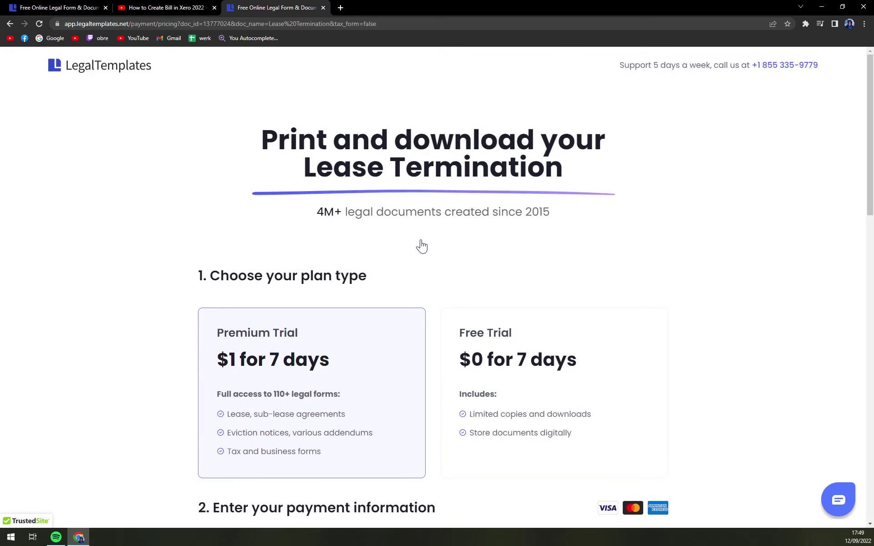
left_click(496, 377)
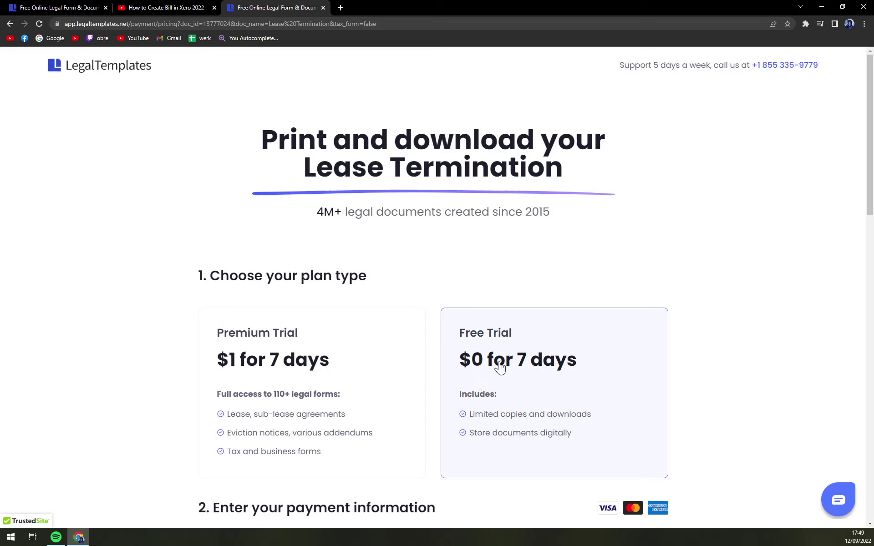
left_click(326, 345)
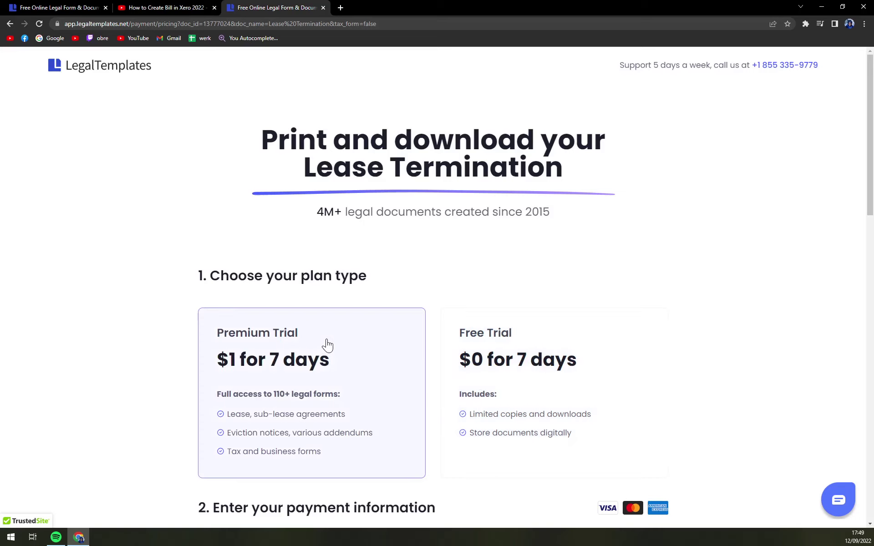